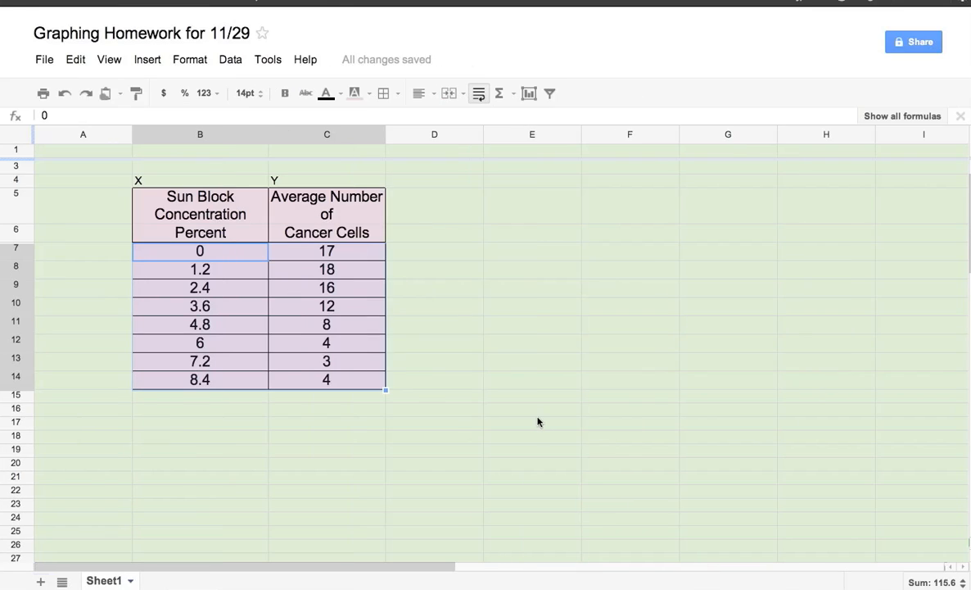
pyautogui.click(537, 421)
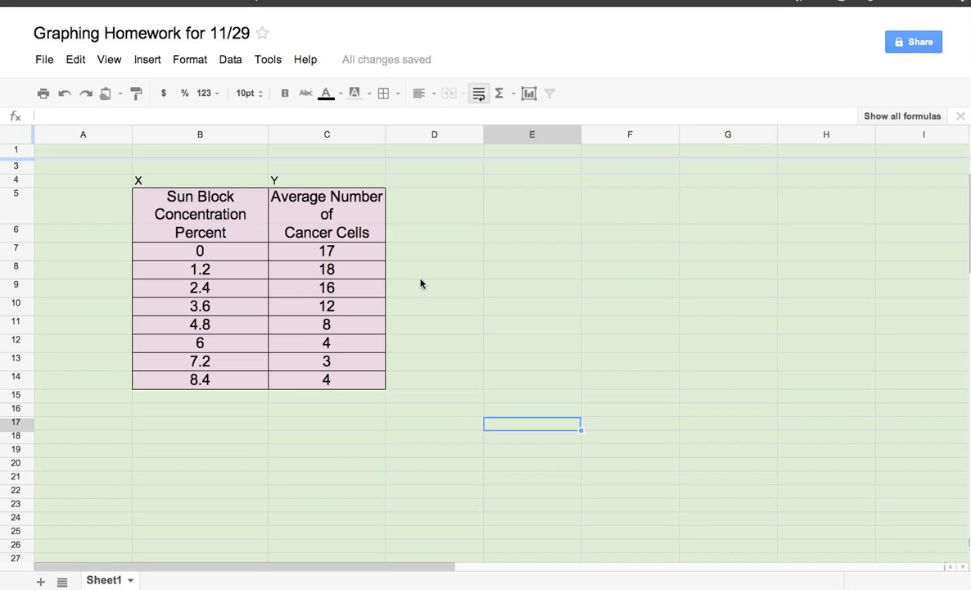
pyautogui.click(142, 169)
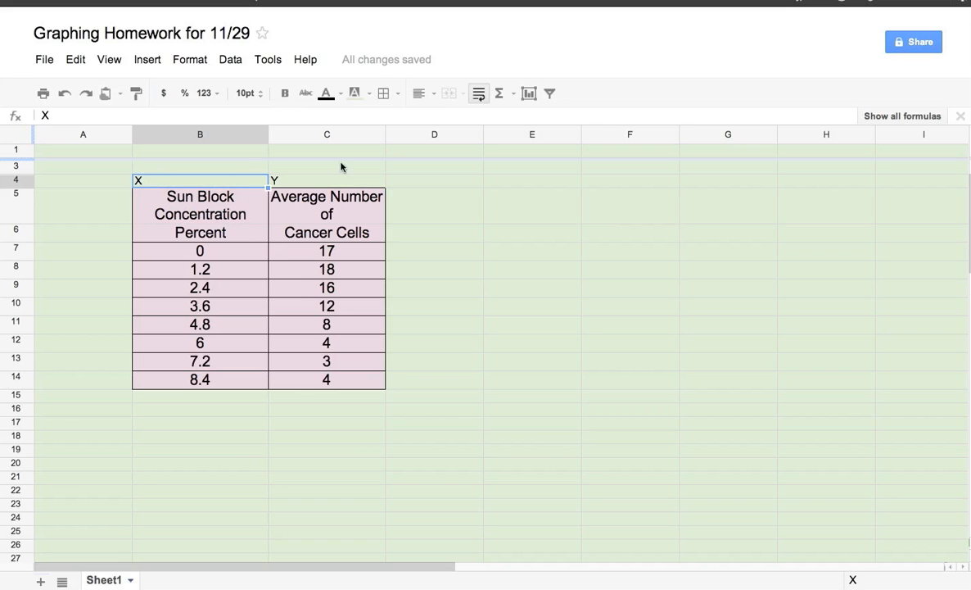
pyautogui.click(315, 181)
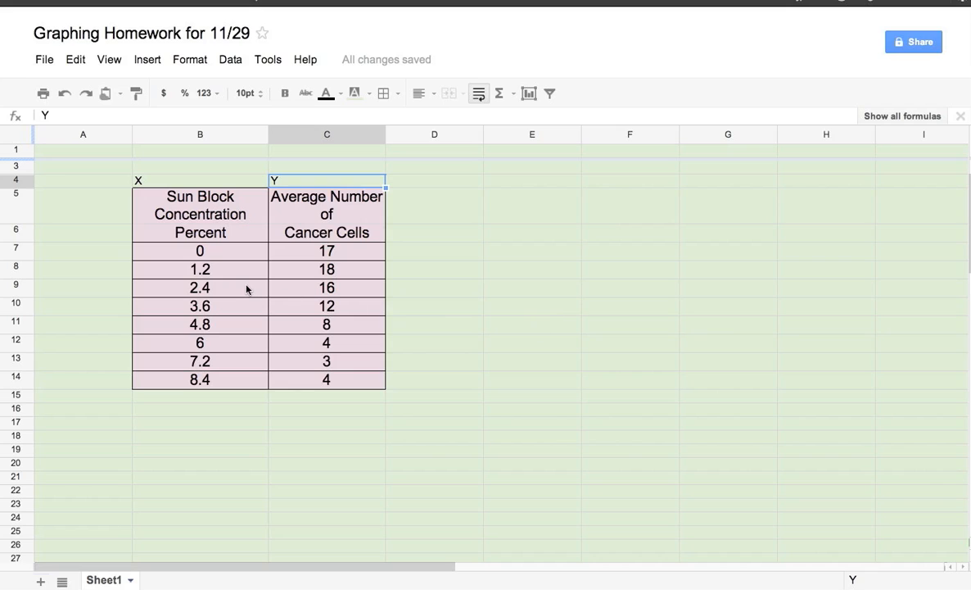
pyautogui.click(673, 323)
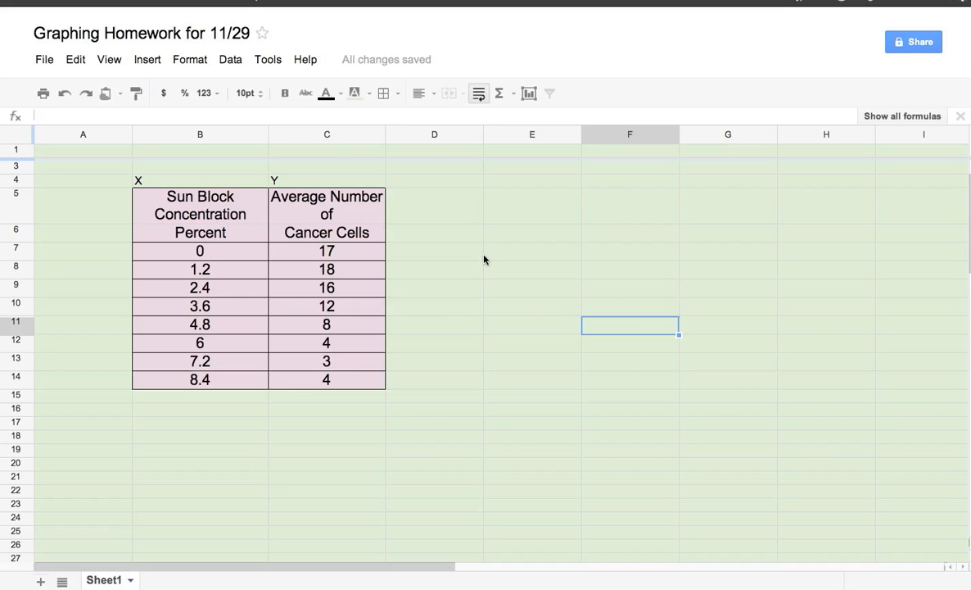
# Start a new chart from the sun block and cancer cell data in B7:C14
pyautogui.moveTo(184, 251); pyautogui.dragTo(309, 381)
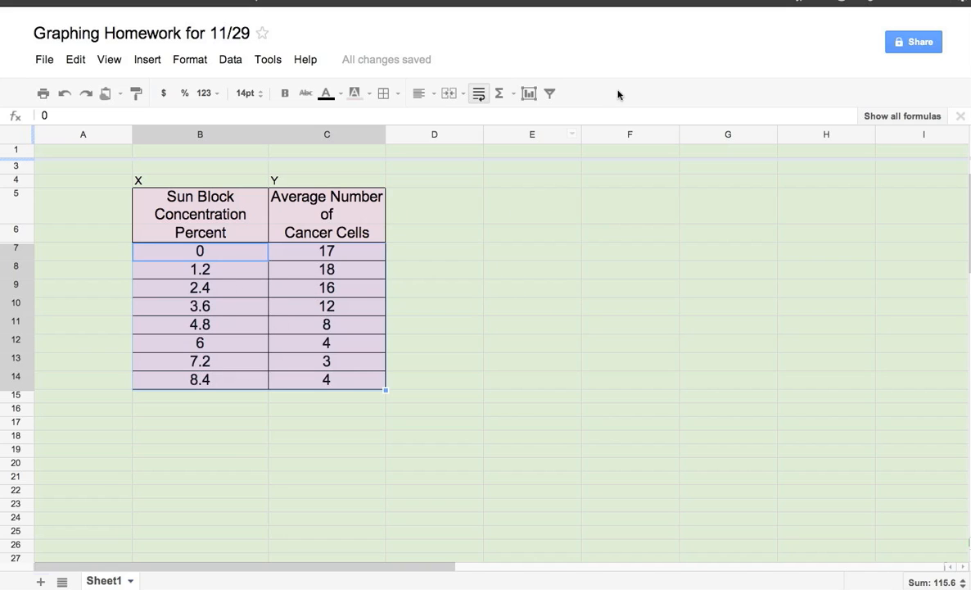
pyautogui.click(529, 94)
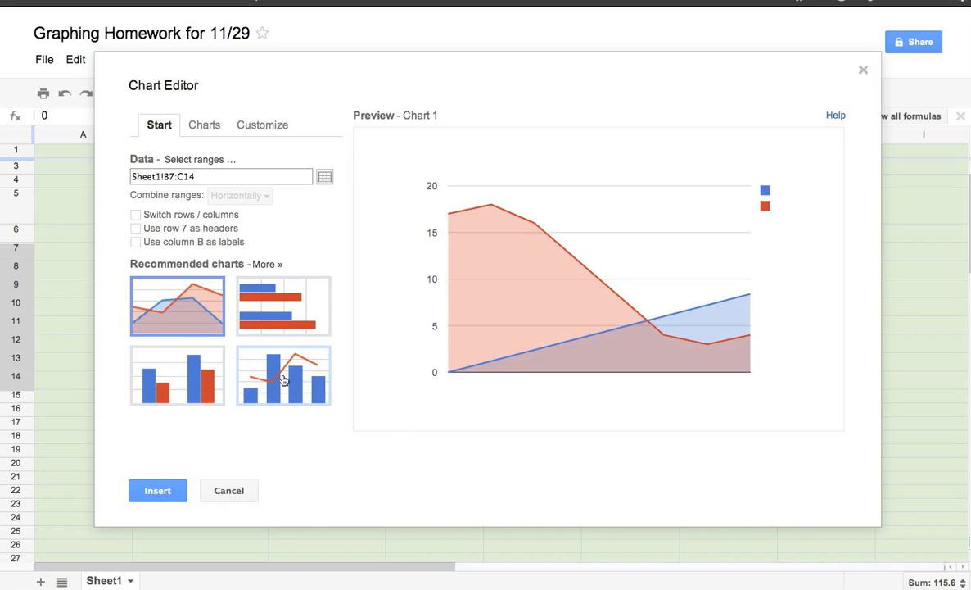
# Preview the data with the recommended bar chart
pyautogui.click(277, 309)
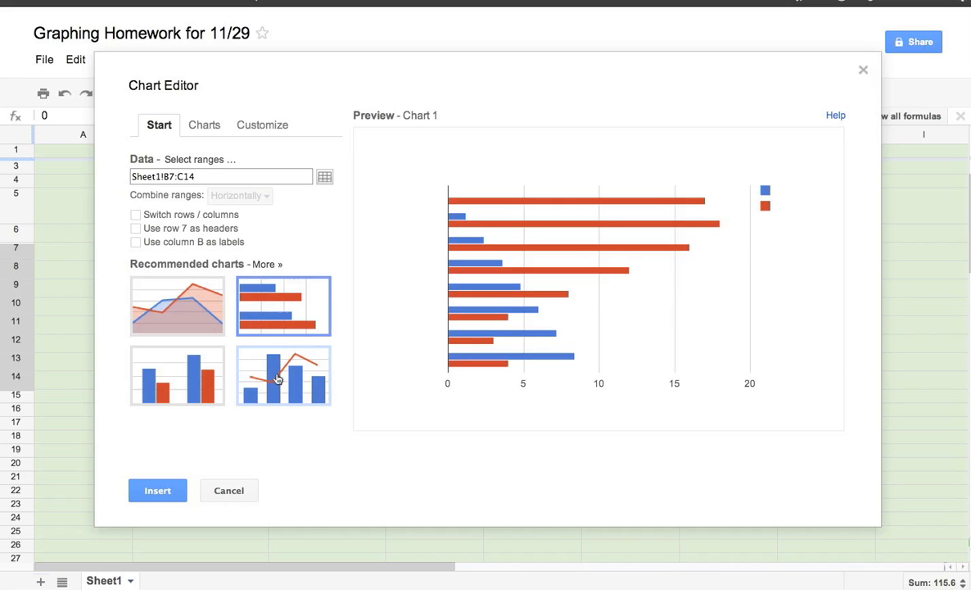
pyautogui.click(278, 381)
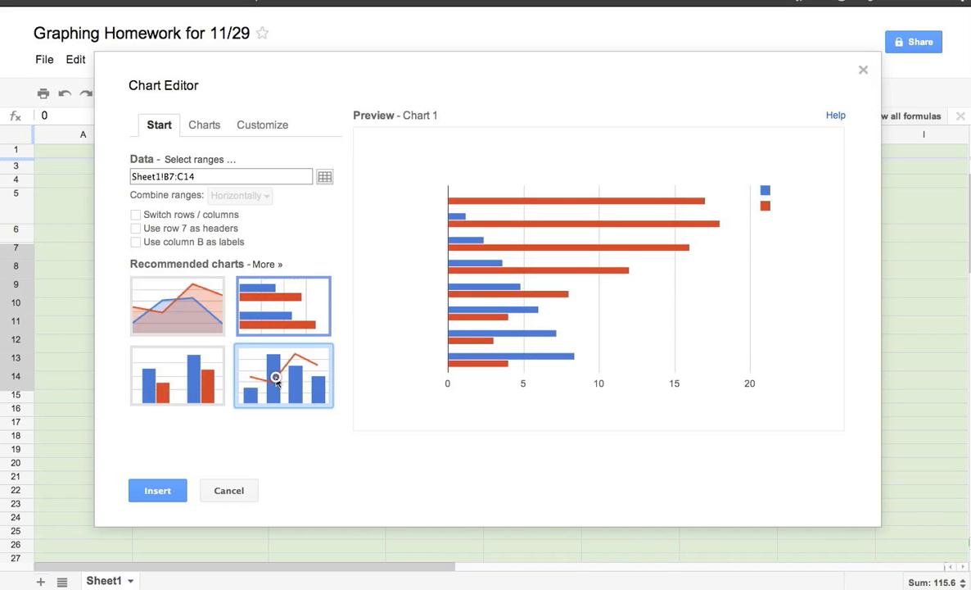
pyautogui.click(270, 322)
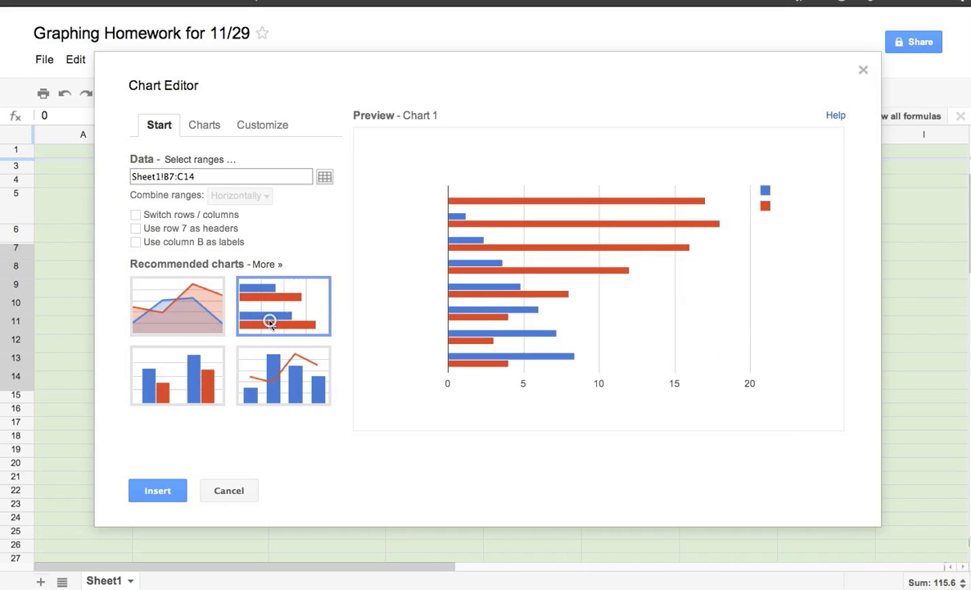
# Try the line chart from the full list of chart types, and settle on the scatter chart
pyautogui.click(266, 264)
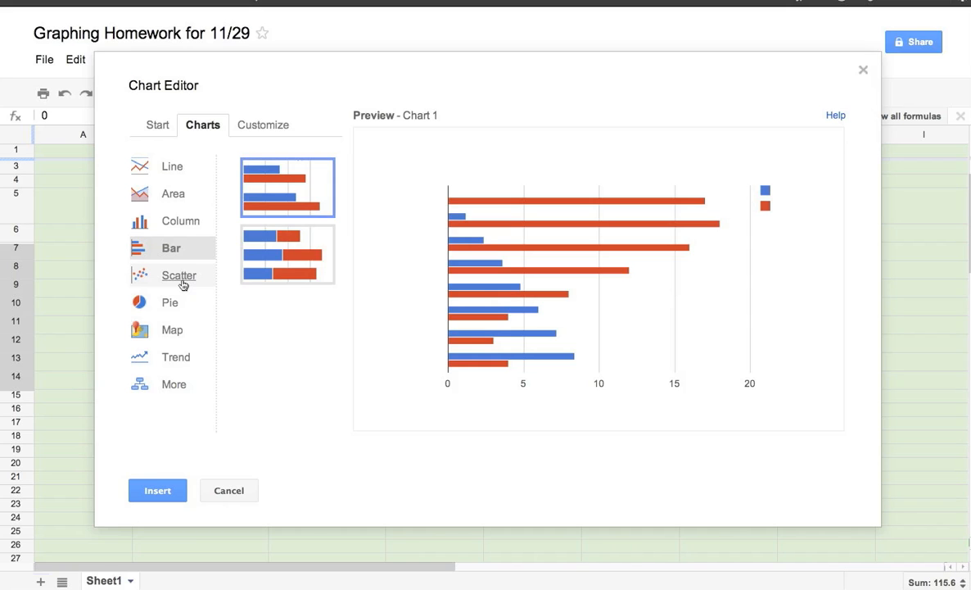
pyautogui.click(162, 166)
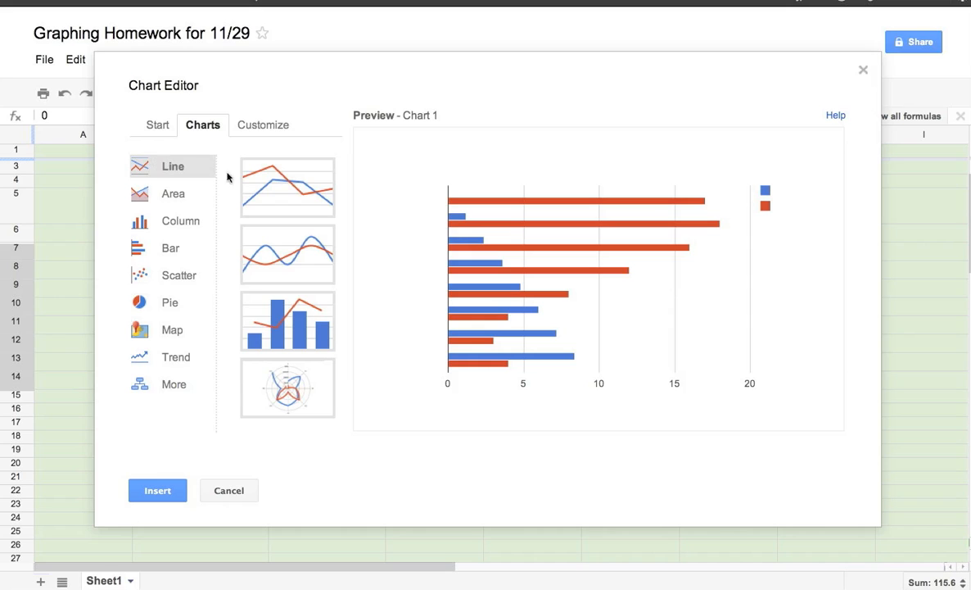
pyautogui.click(253, 189)
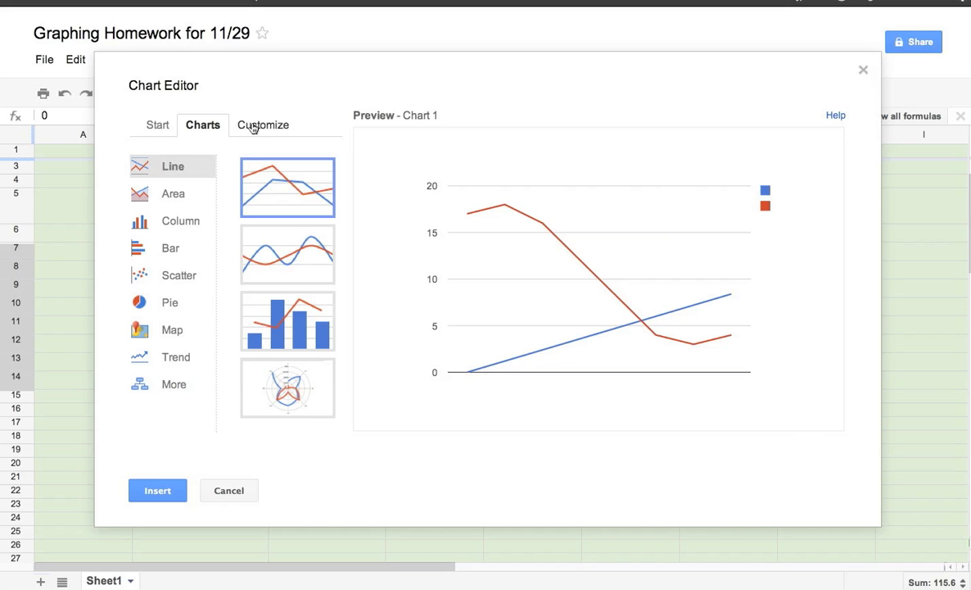
pyautogui.click(156, 275)
pyautogui.click(293, 202)
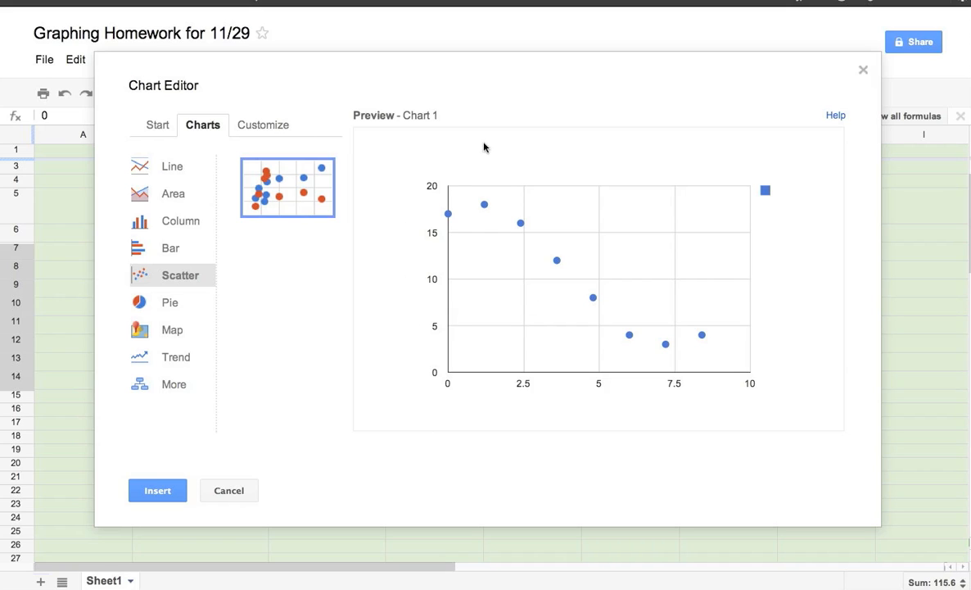
# Title the scatter chart "The Effect of Sun Block on Cancer Cells"
pyautogui.click(262, 126)
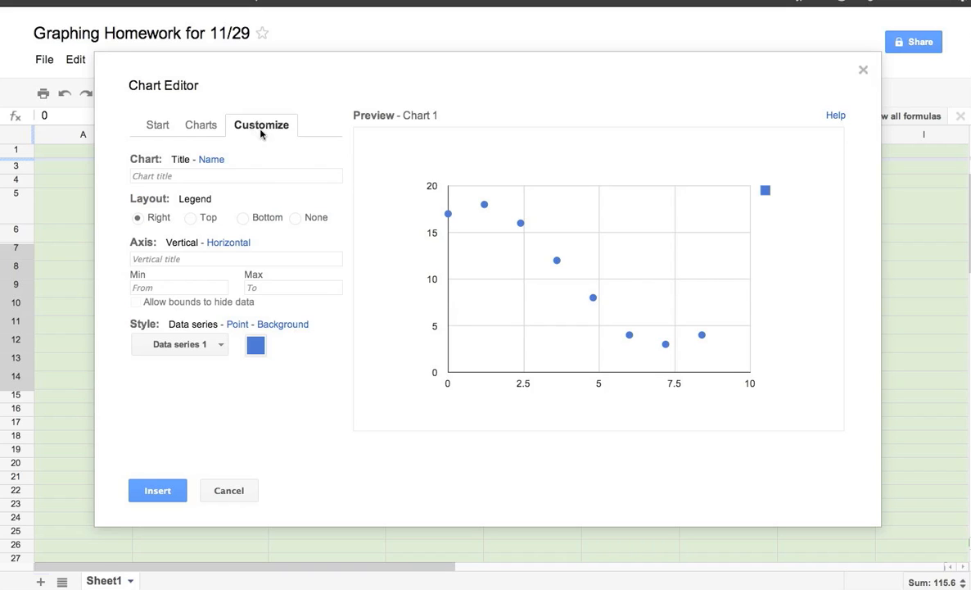
pyautogui.click(204, 172)
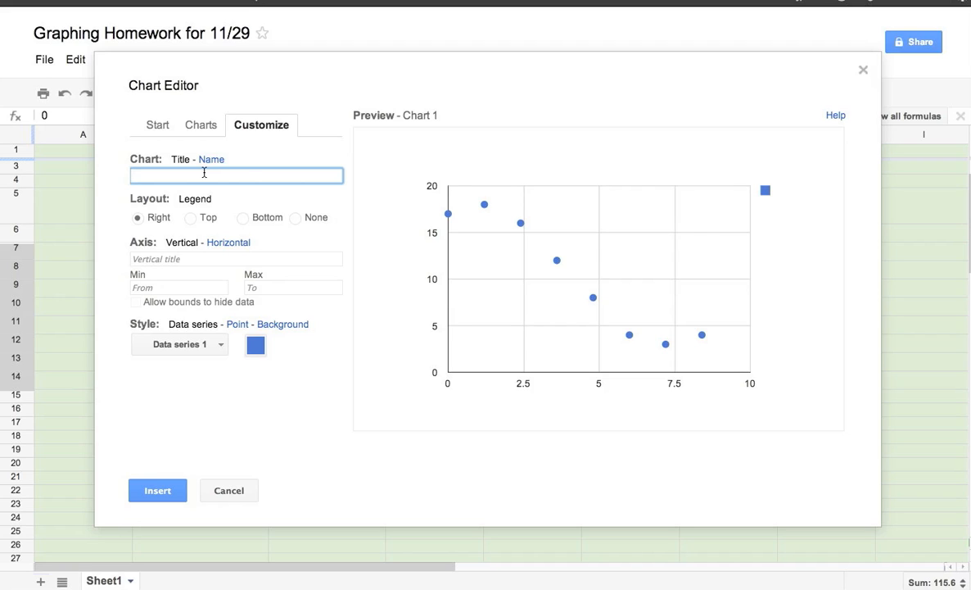
pyautogui.write('The Effect ')
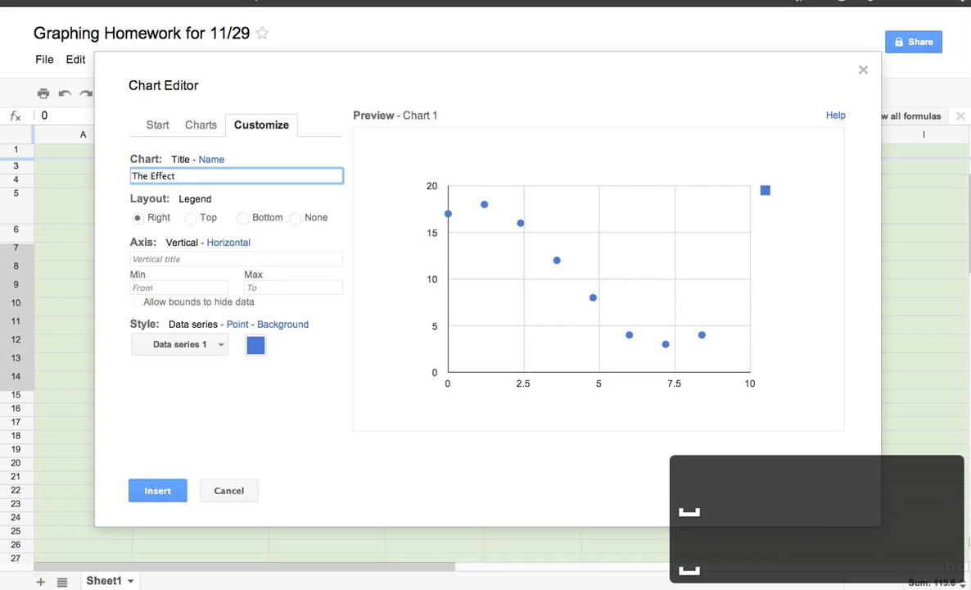
pyautogui.write('of Sun ')
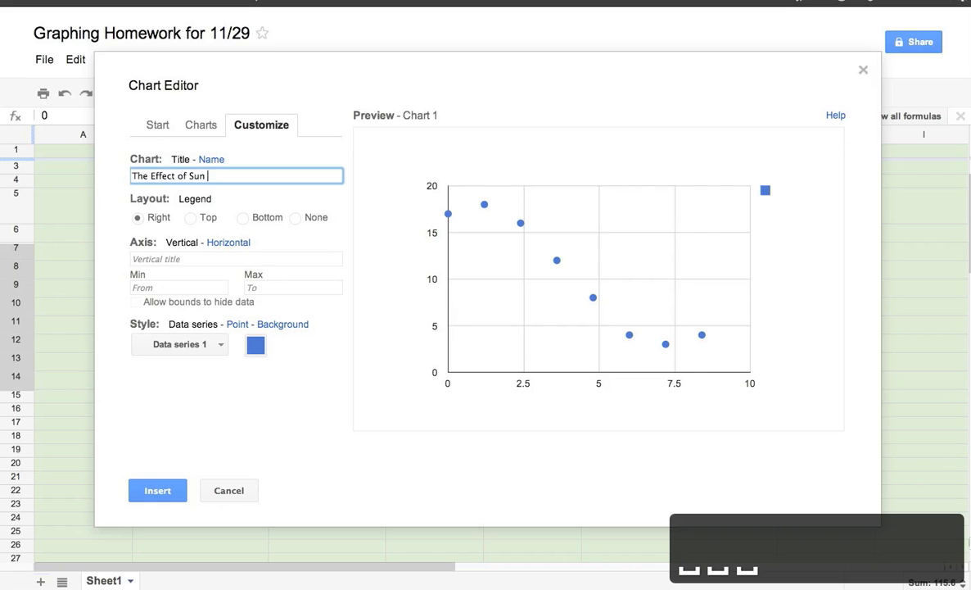
pyautogui.write('Block o')
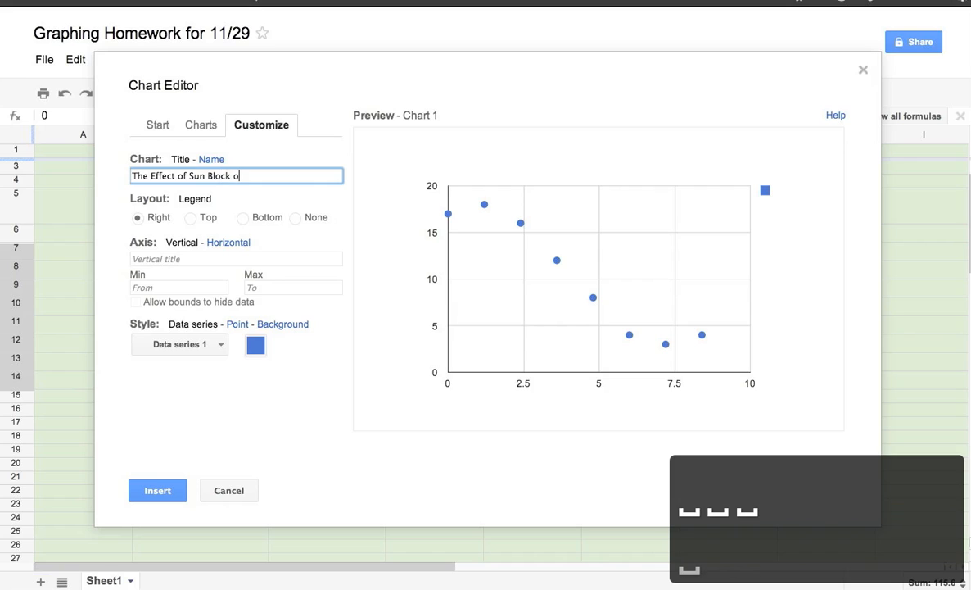
pyautogui.write('n')
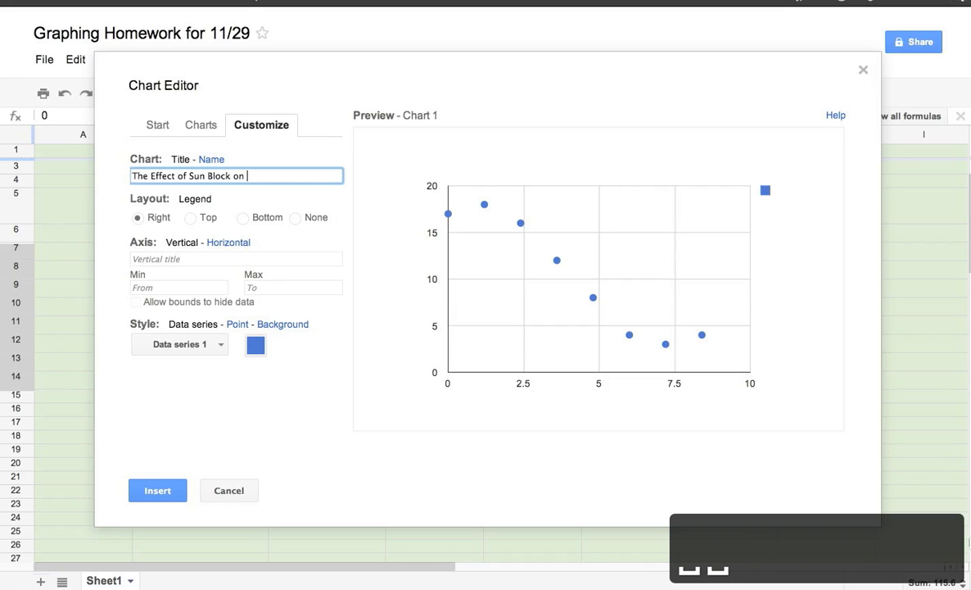
pyautogui.write(' Cancer Cells')
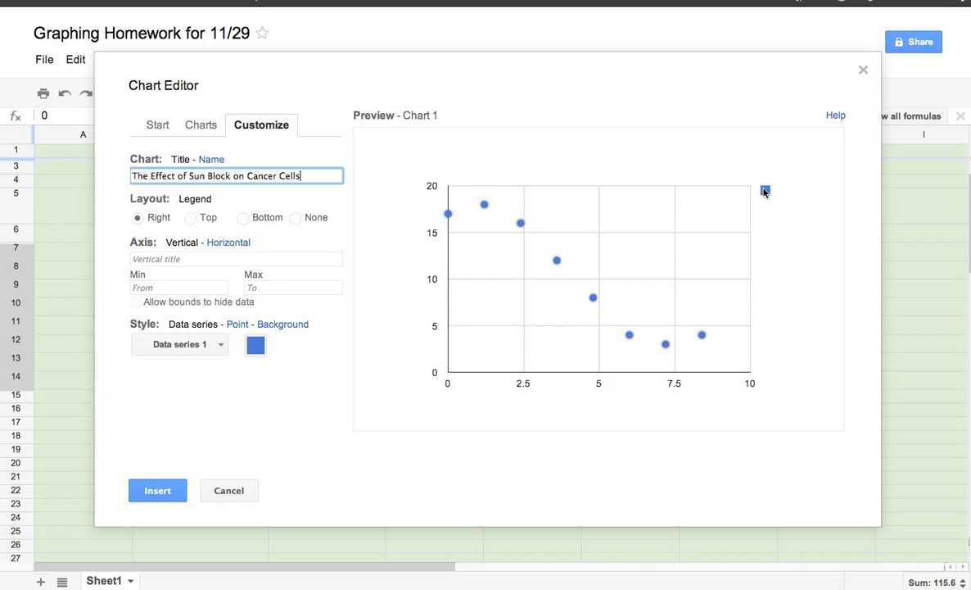
# Set the chart legend to None and title the vertical axis "No. of Cancer Cells"
pyautogui.click(294, 217)
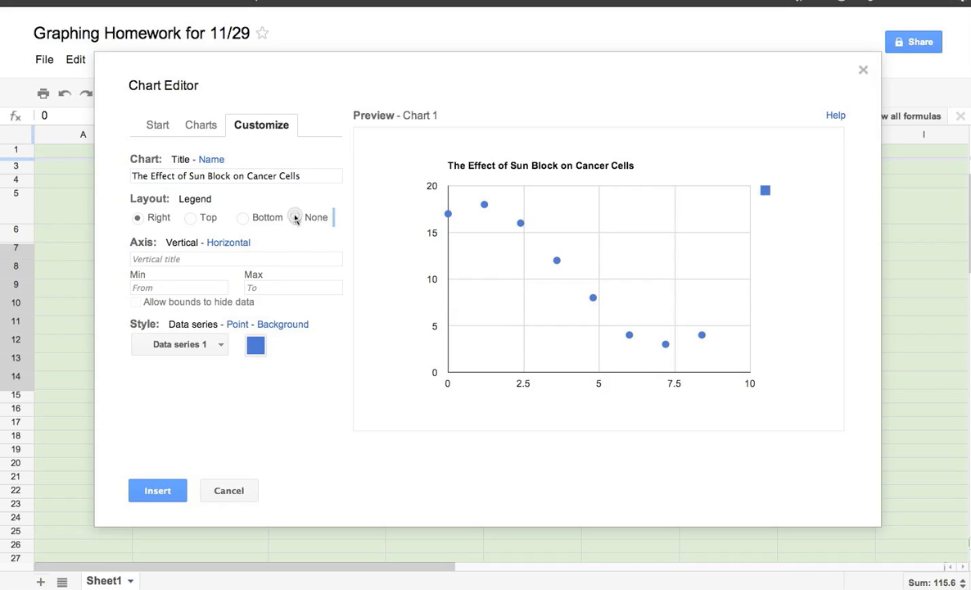
pyautogui.click(295, 218)
pyautogui.click(198, 259)
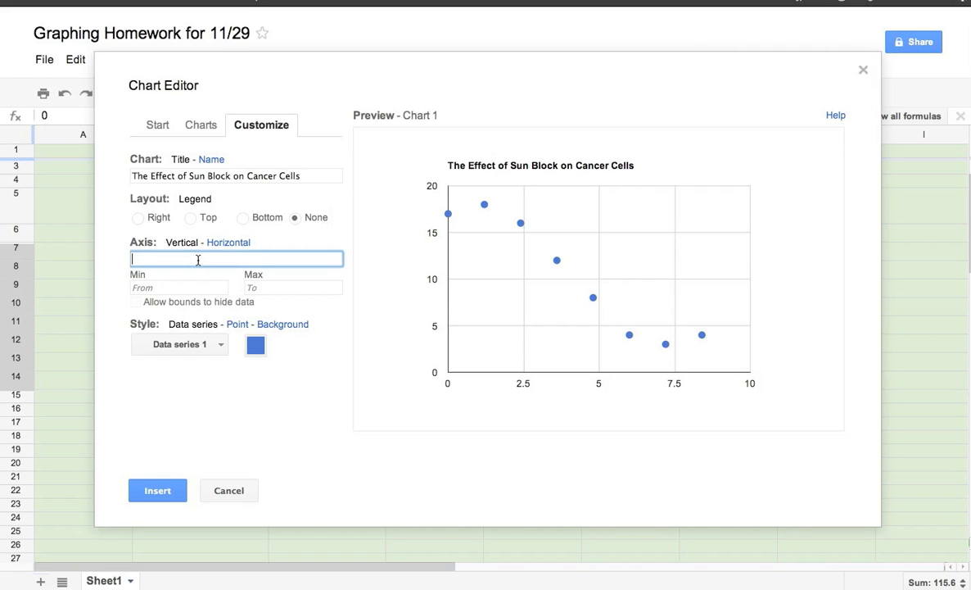
pyautogui.write('No. of ')
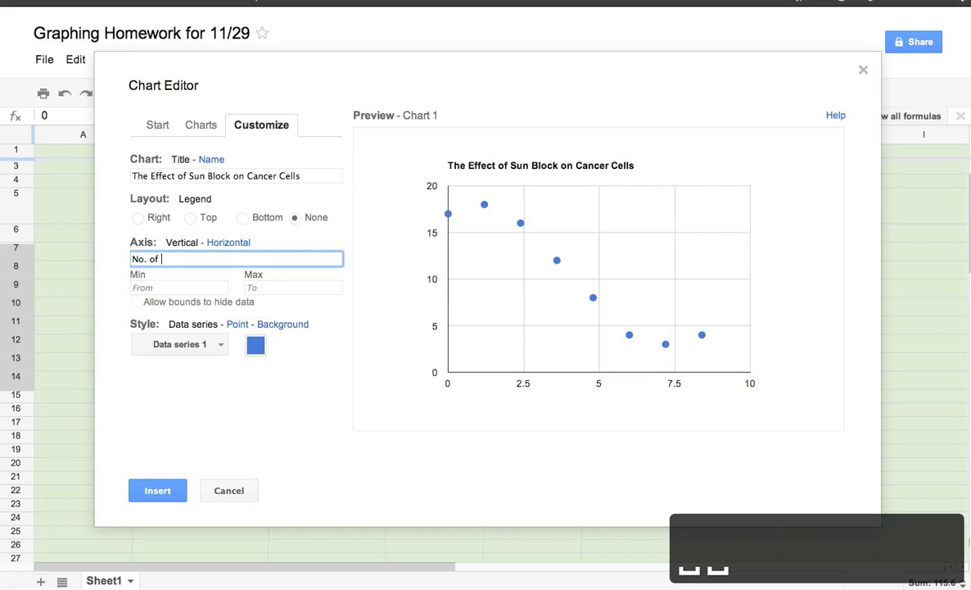
pyautogui.write('Cancer Cl')
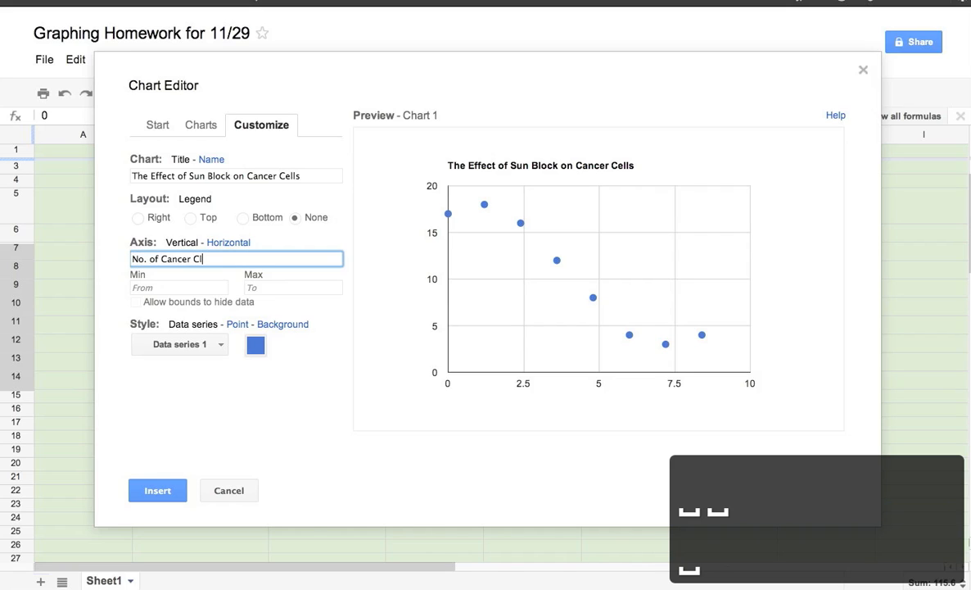
pyautogui.write('e')
pyautogui.press('BackSpace')
pyautogui.press('BackSpace')
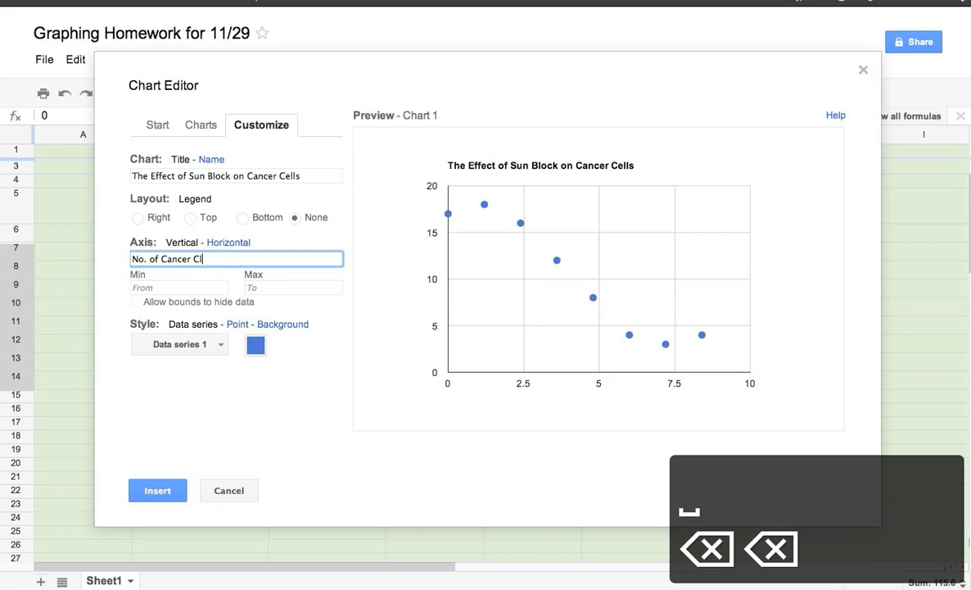
pyautogui.write('ells')
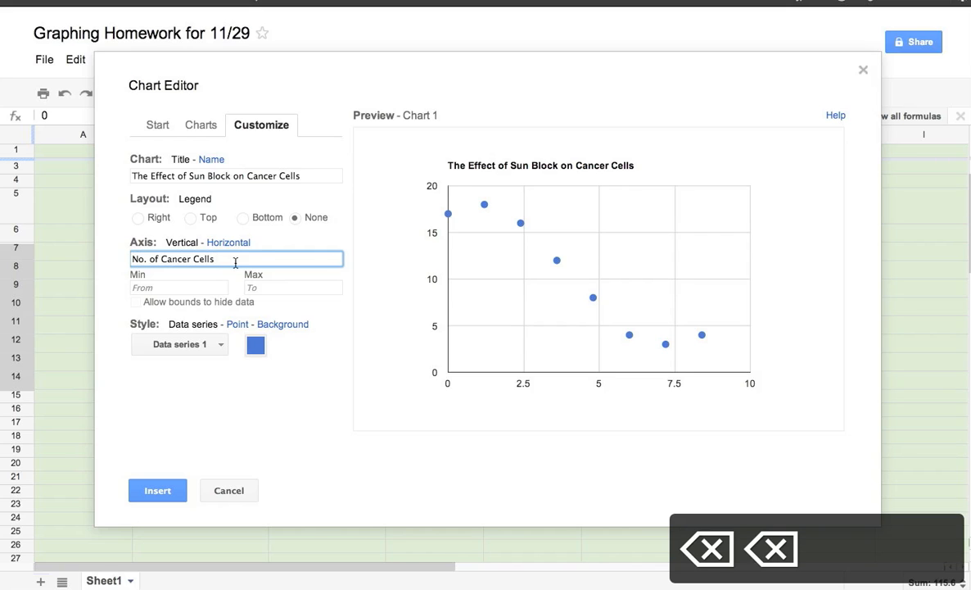
# Title the chart's horizontal axis "Conc. of Sunblock"
pyautogui.click(228, 243)
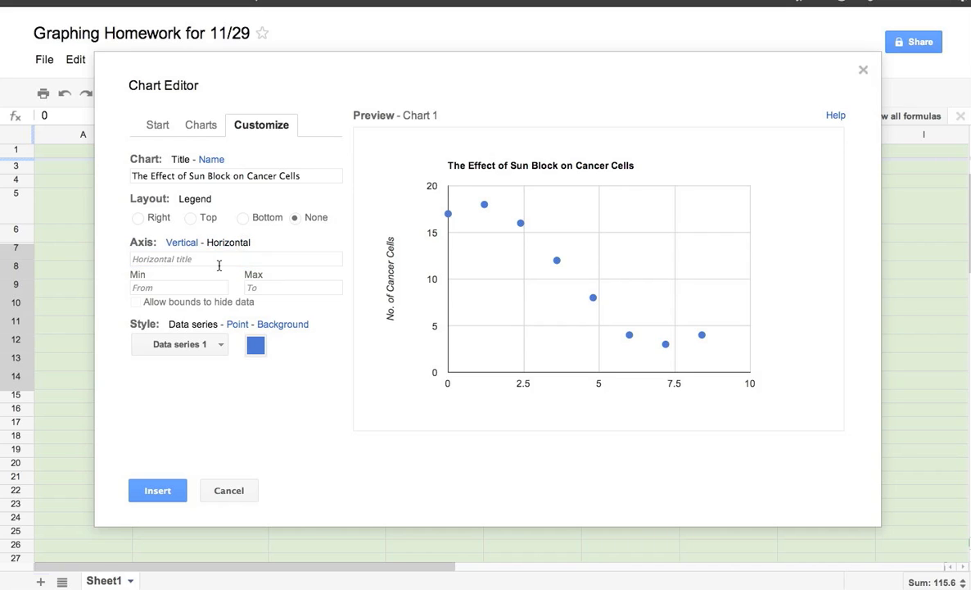
pyautogui.click(219, 264)
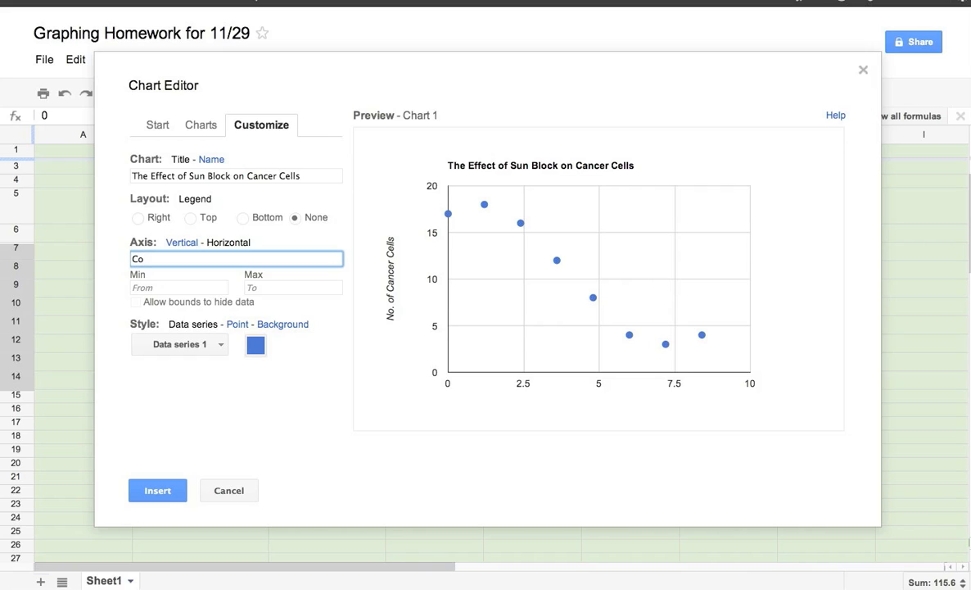
pyautogui.write('Conc. of ')
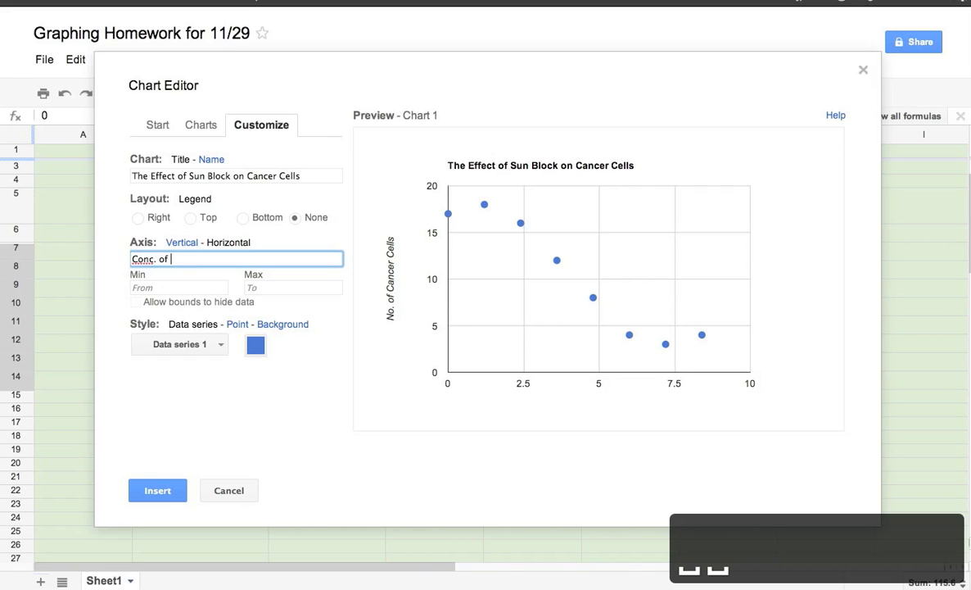
pyautogui.write('Sunblock')
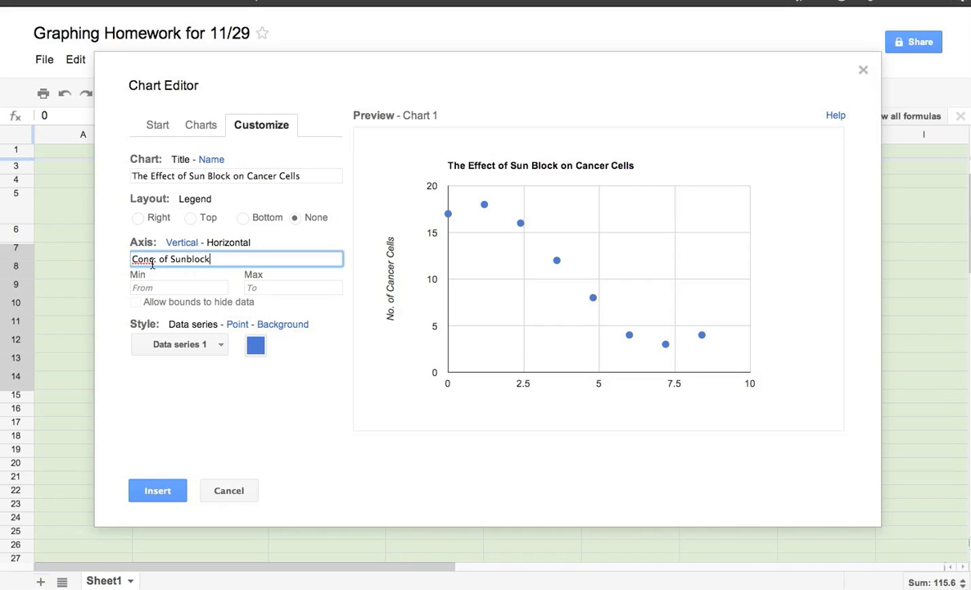
pyautogui.click(191, 288)
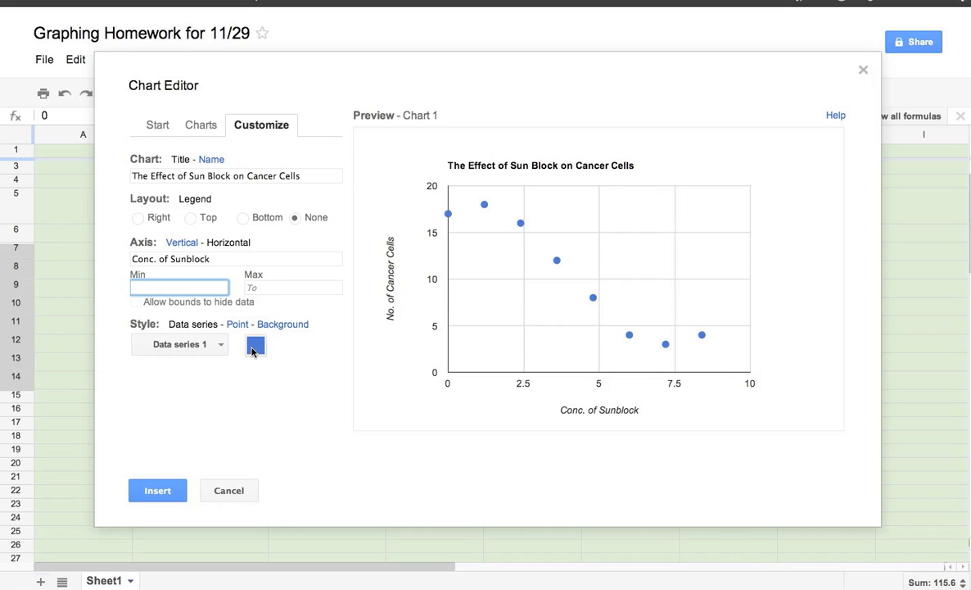
# Try red for the points of data series 1, and settle on dark green
pyautogui.click(255, 344)
pyautogui.click(266, 404)
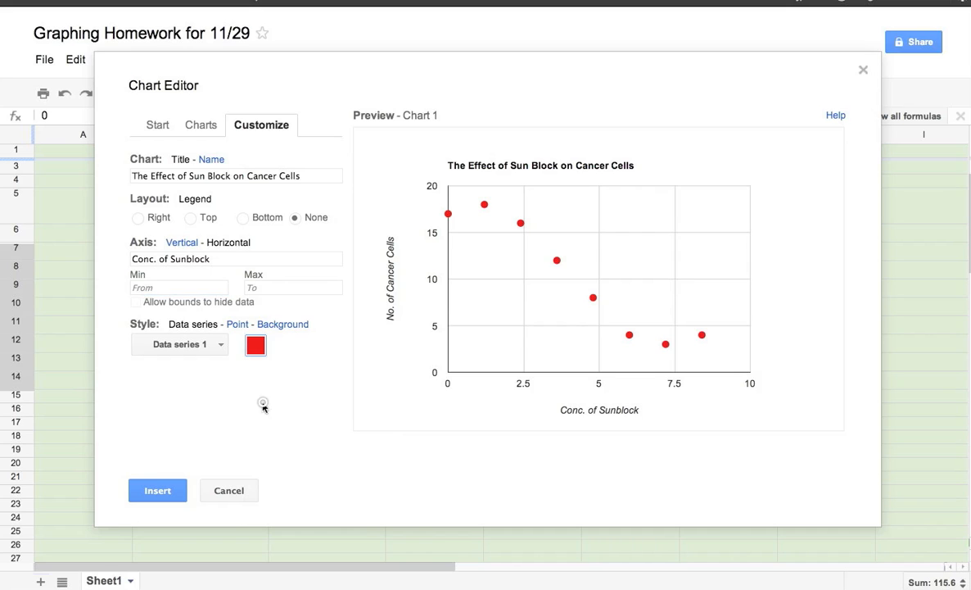
pyautogui.click(256, 345)
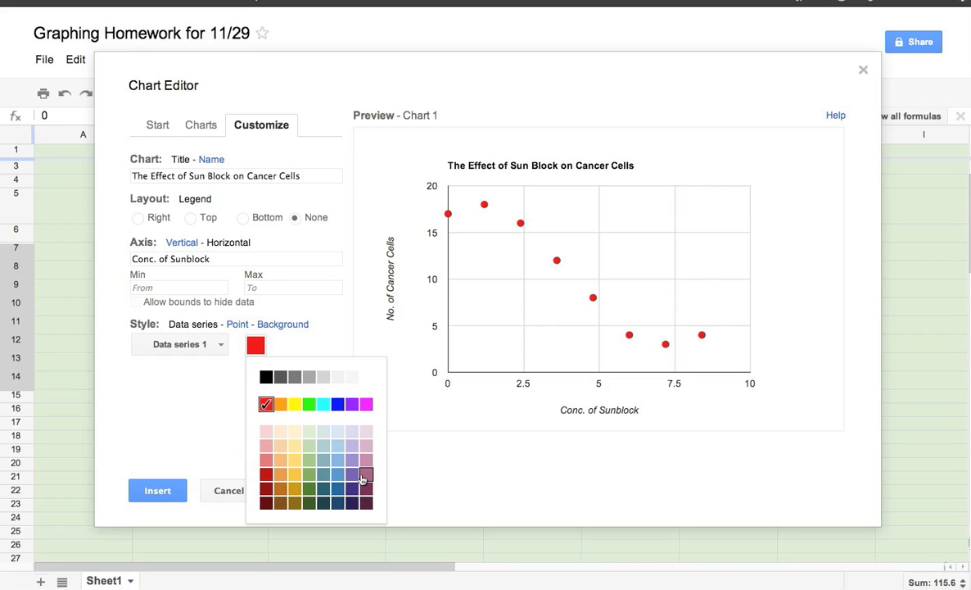
pyautogui.click(309, 489)
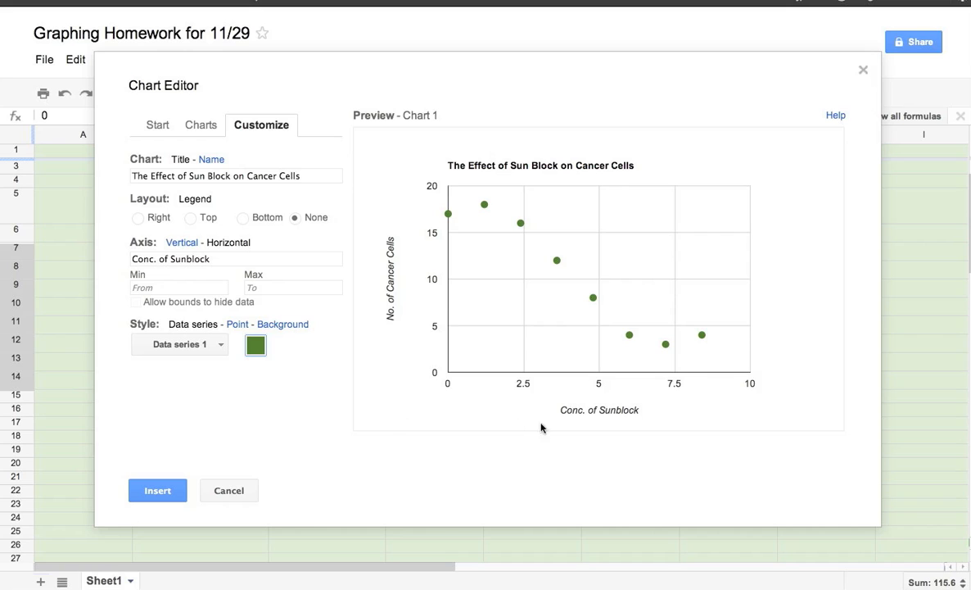
# Insert the customized scatter chart into Sheet1 and select it
pyautogui.click(157, 491)
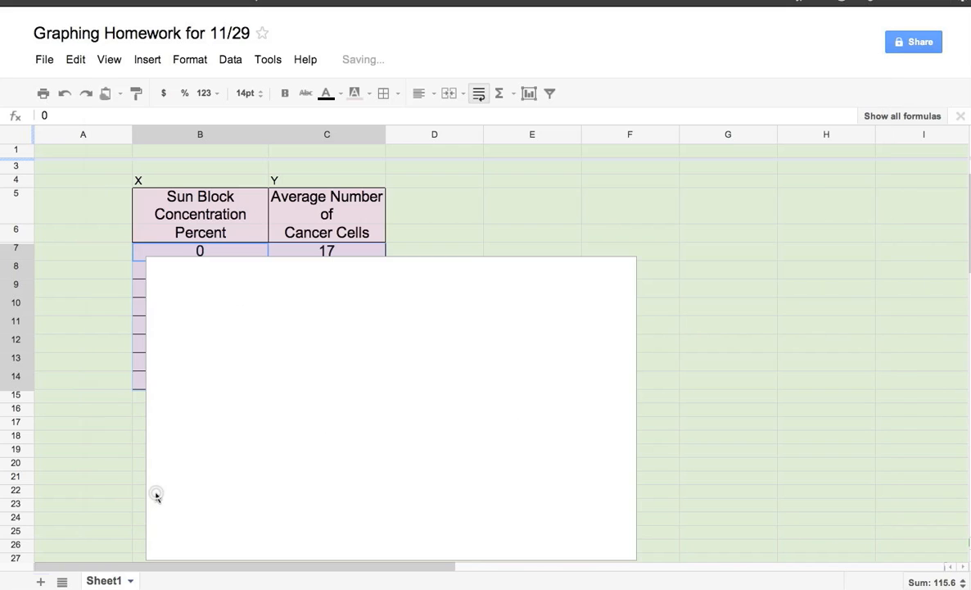
pyautogui.click(516, 272)
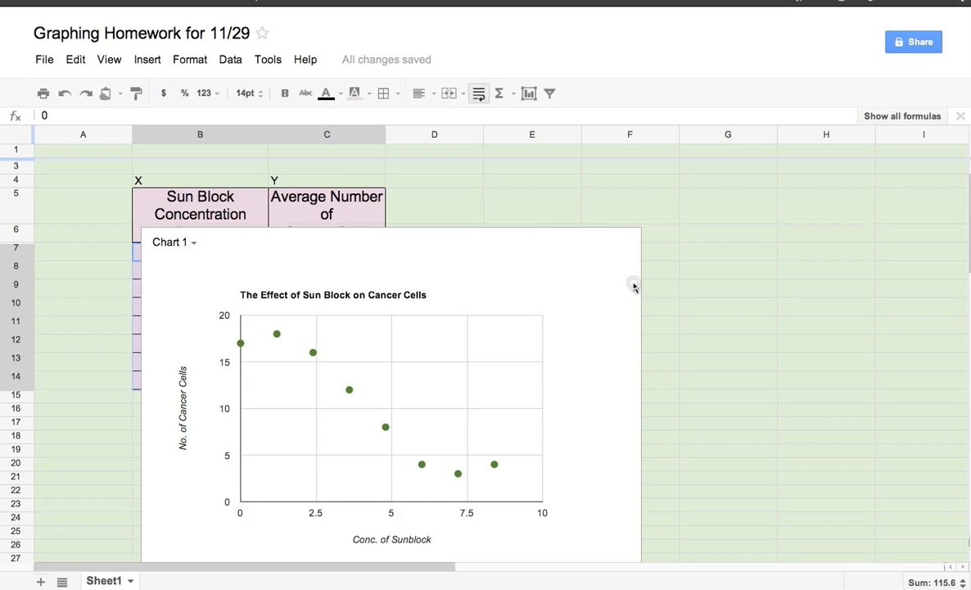